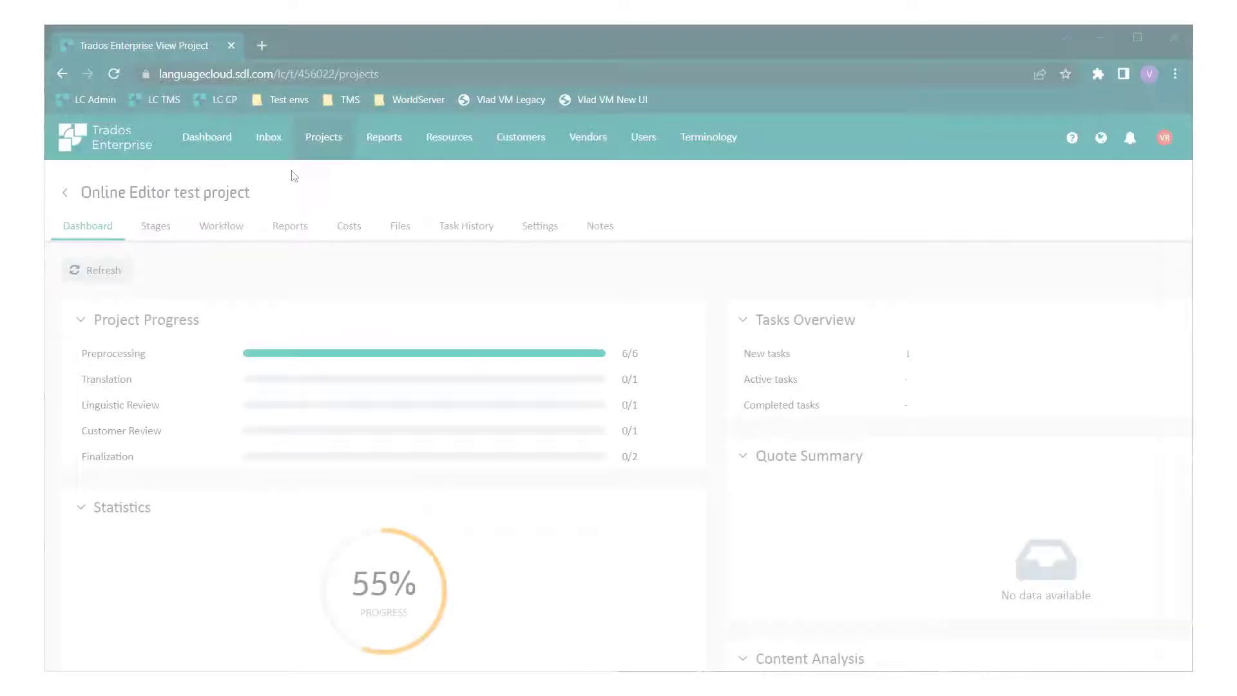
# - From the Active inbox, open the 1 Sample document.docx task details and preview it in the Online Editor
pyautogui.click(274, 142)
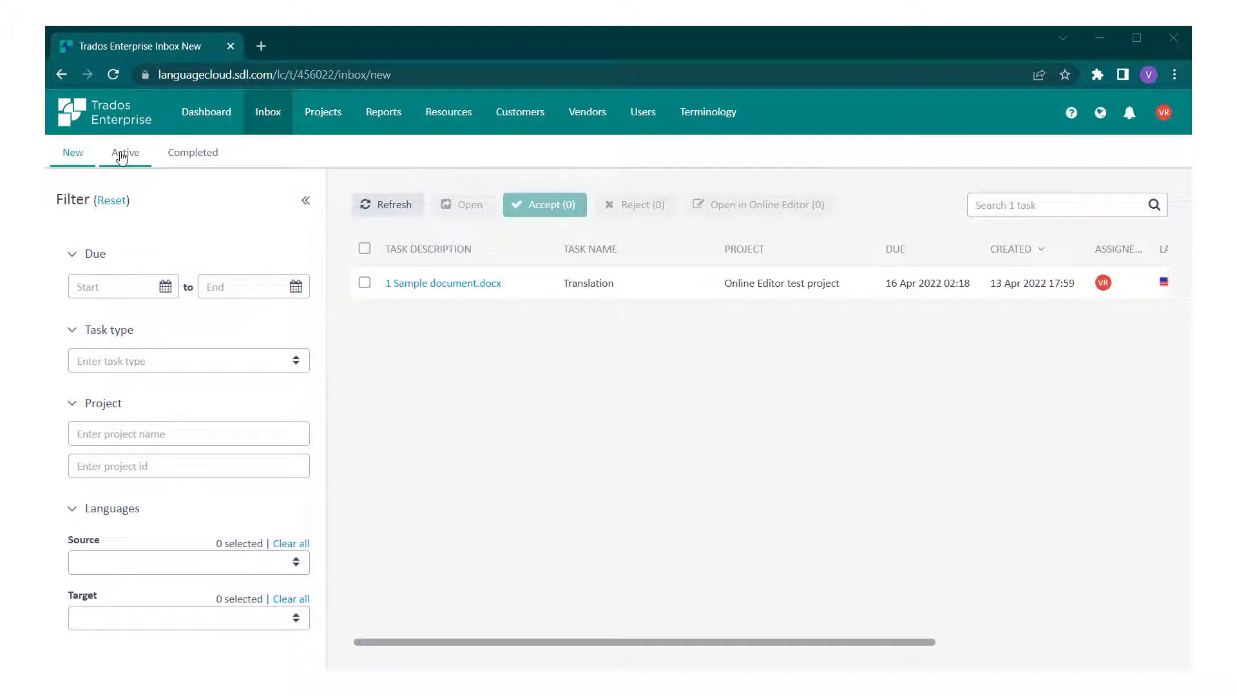
pyautogui.click(124, 154)
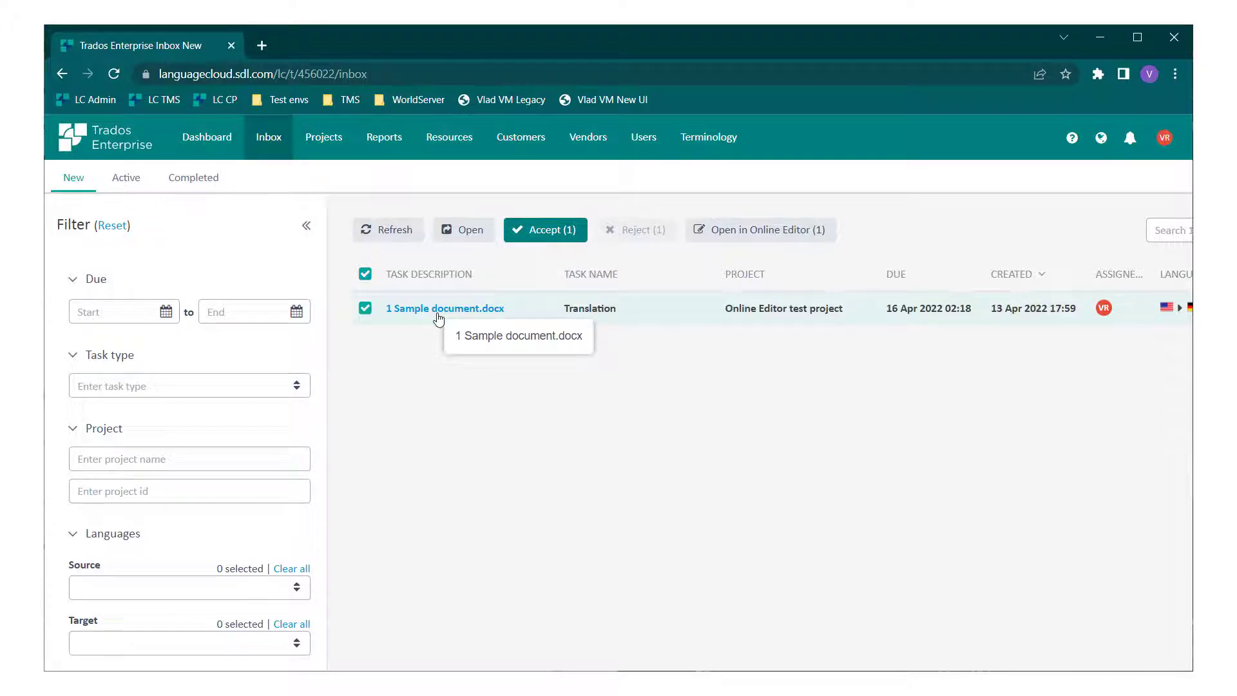
pyautogui.click(438, 310)
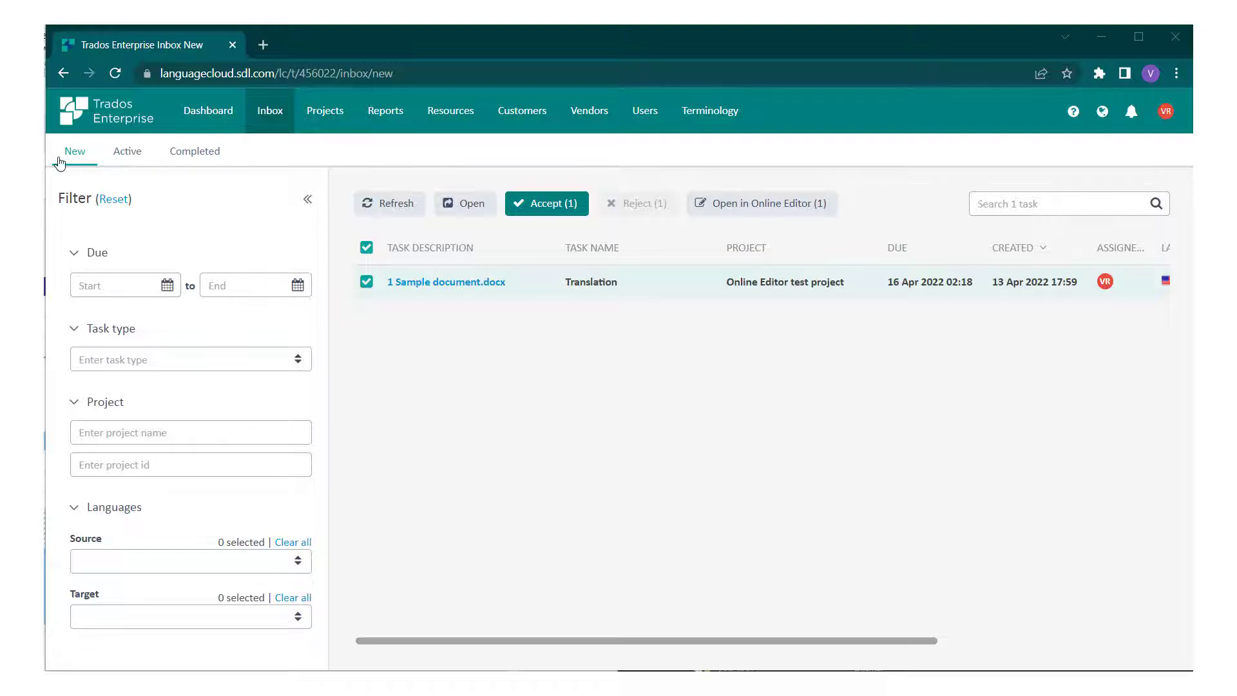
pyautogui.click(730, 210)
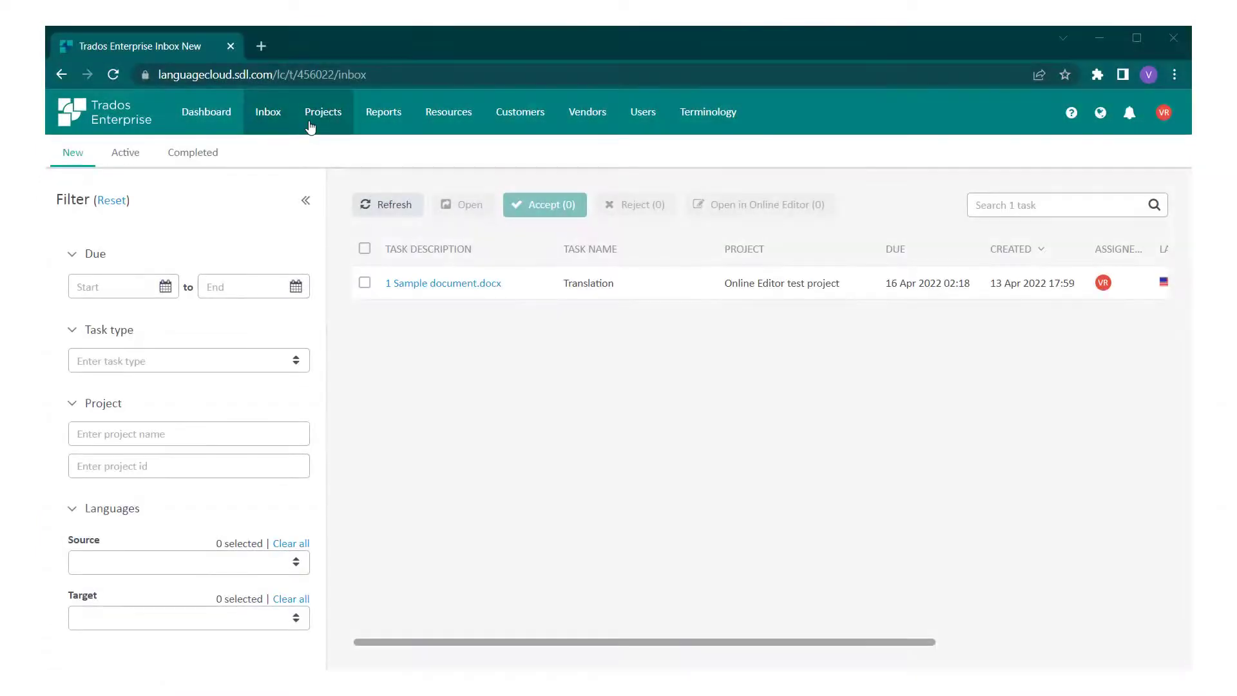
pyautogui.click(315, 116)
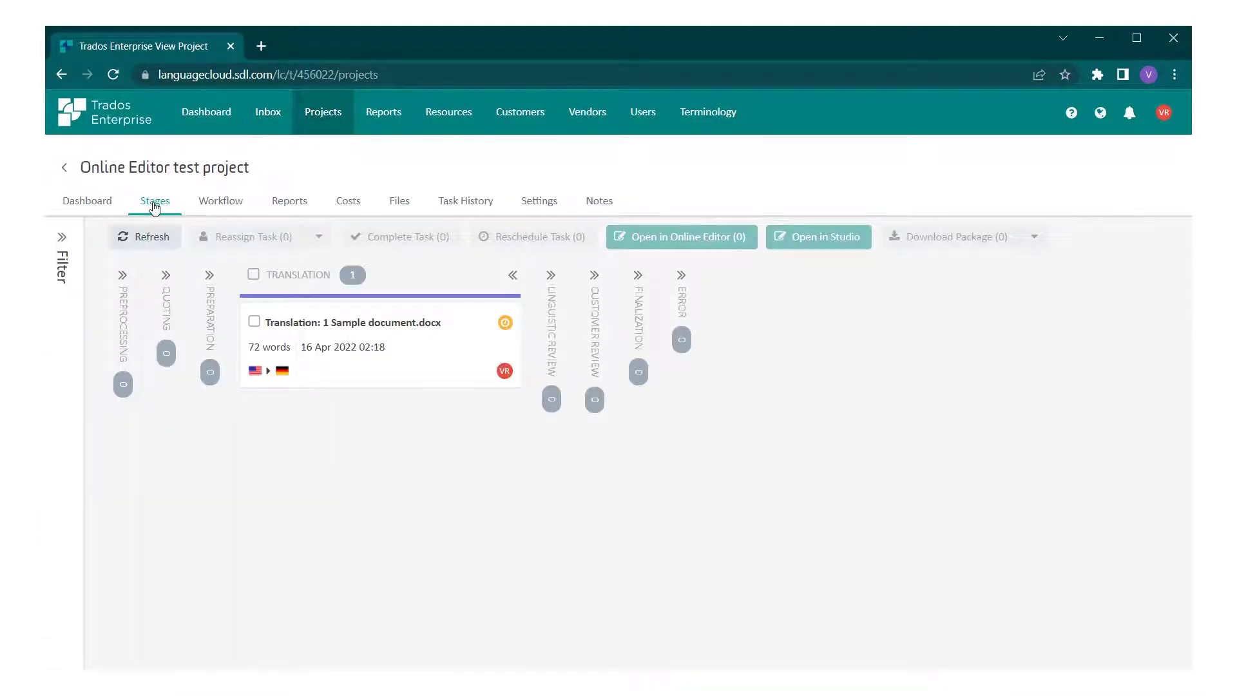
pyautogui.click(254, 322)
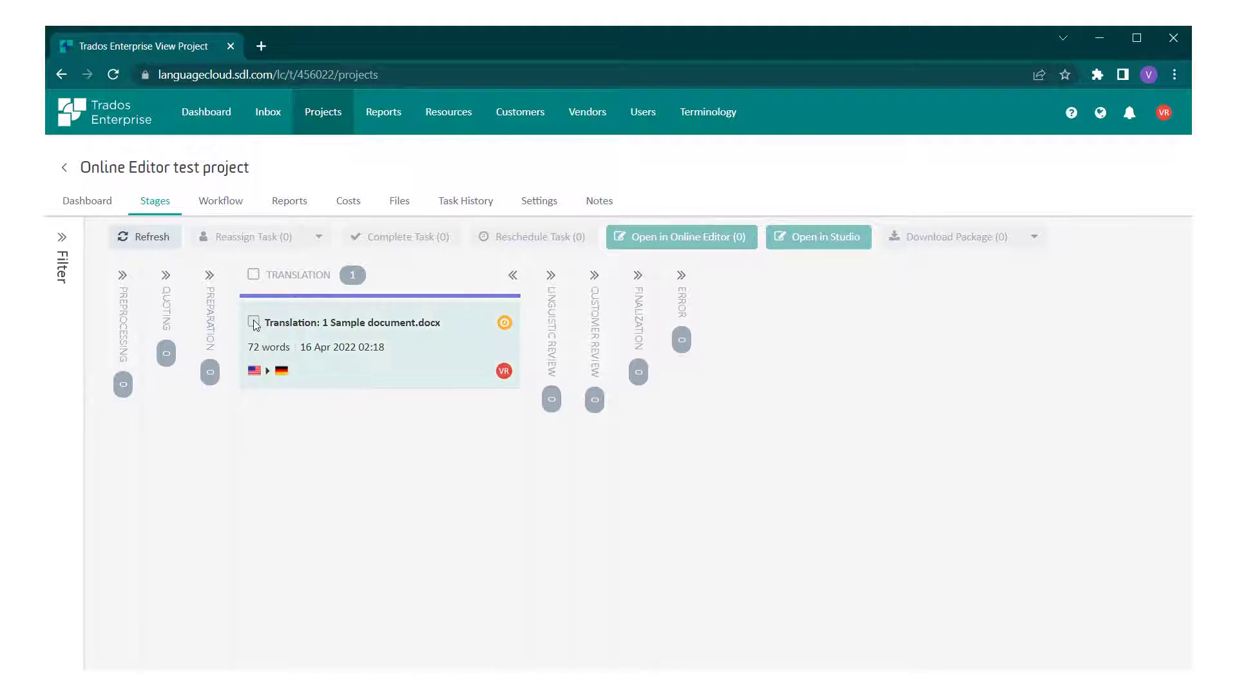
pyautogui.click(688, 242)
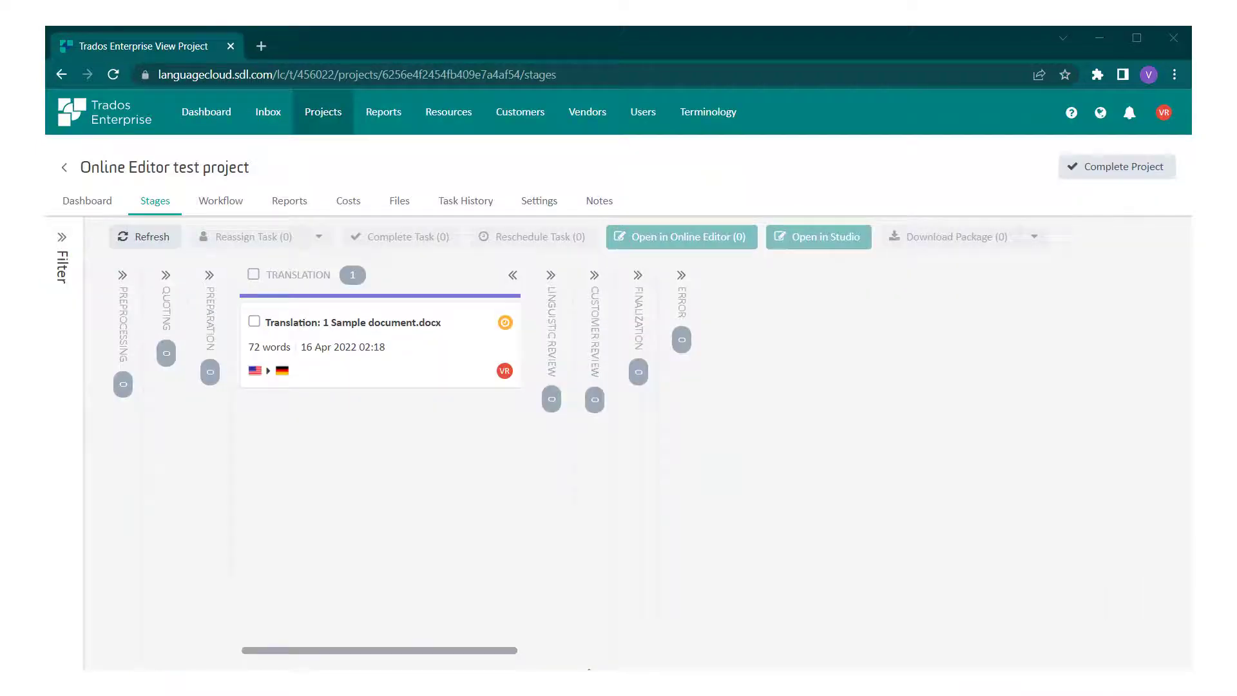
# - Accept the 1 Sample document.docx Translation task from New, then open it from Active in the Online Editor
pyautogui.click(268, 116)
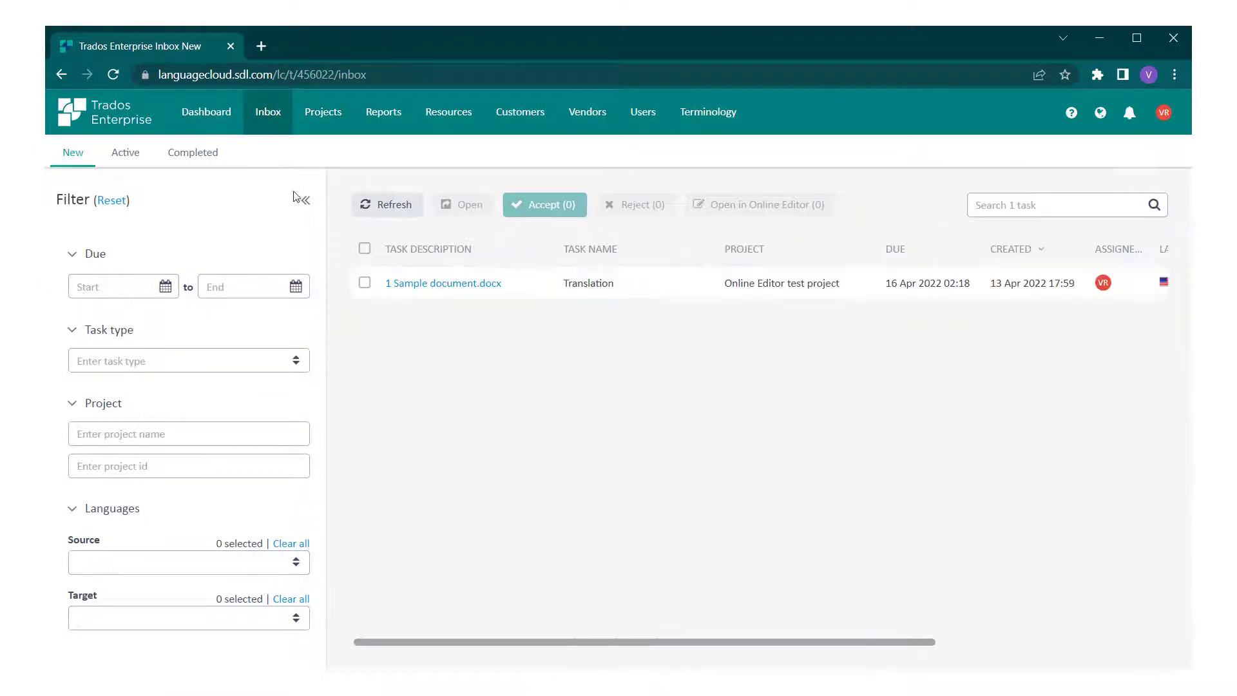
pyautogui.click(365, 283)
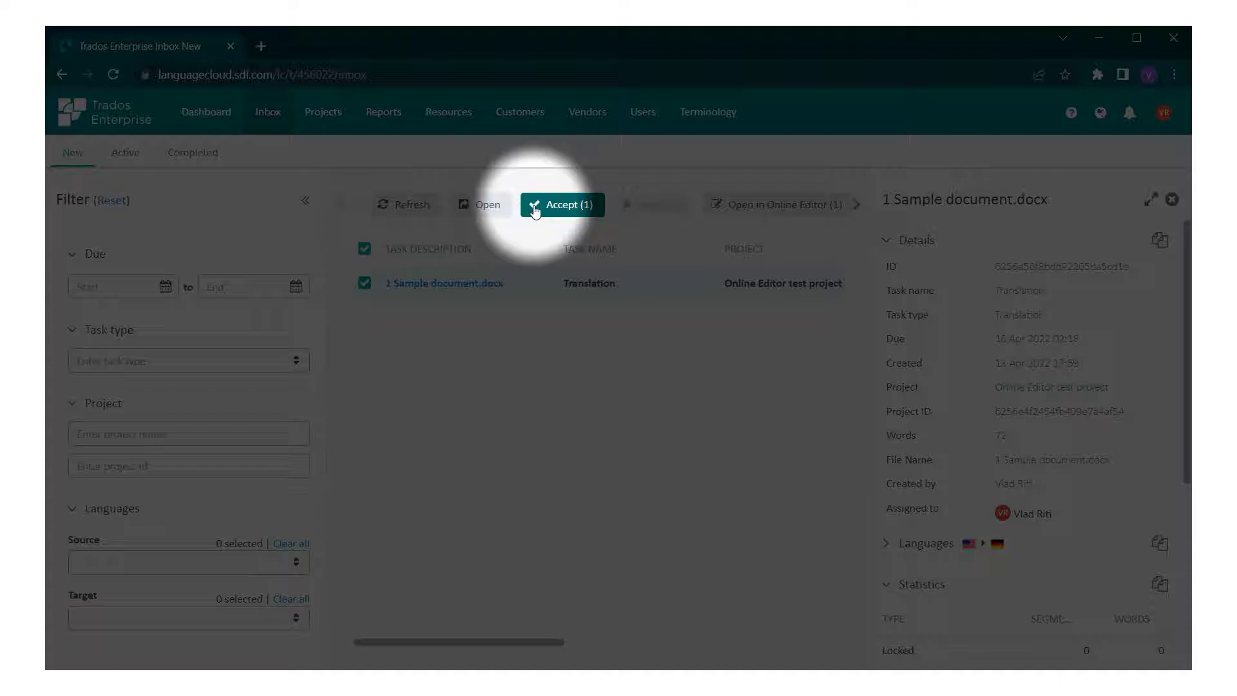
pyautogui.click(534, 210)
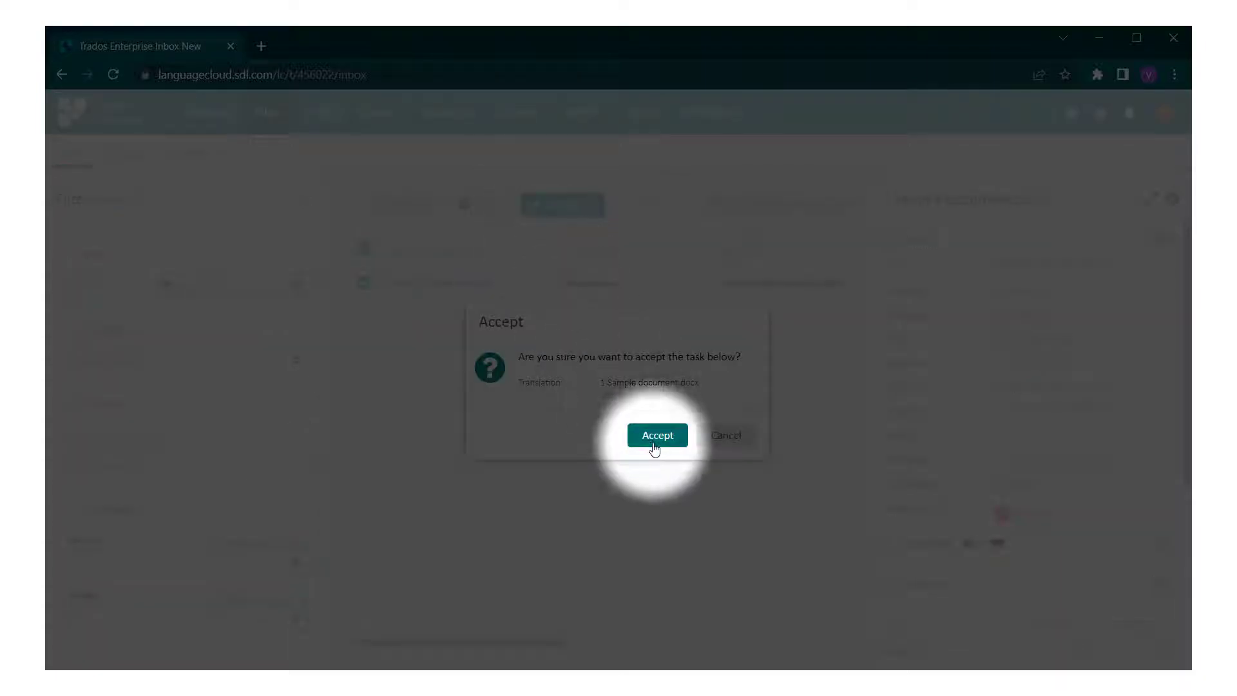
pyautogui.click(653, 438)
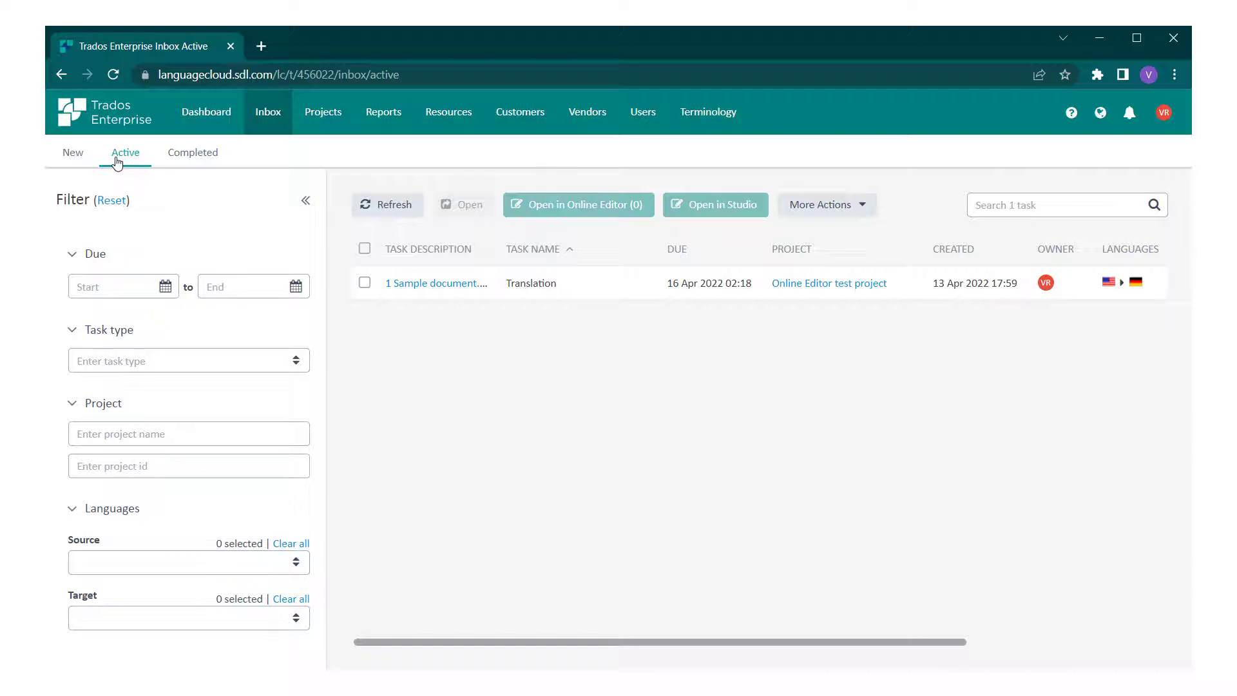
pyautogui.click(709, 284)
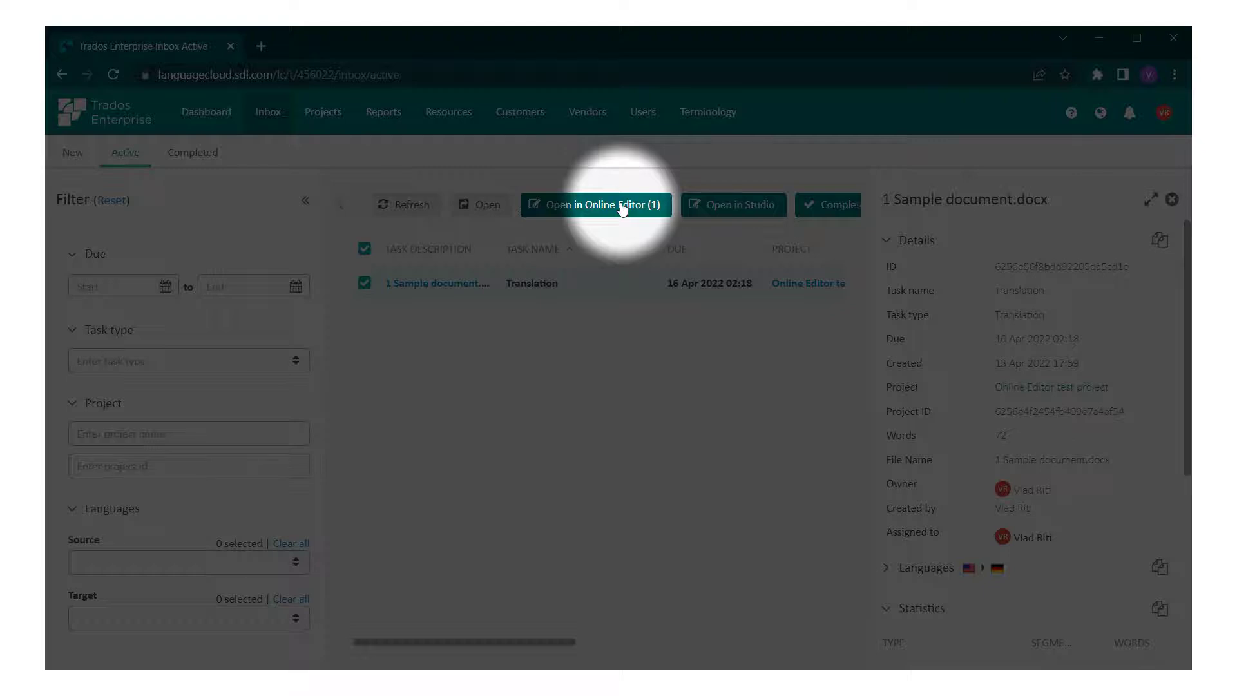
pyautogui.click(621, 205)
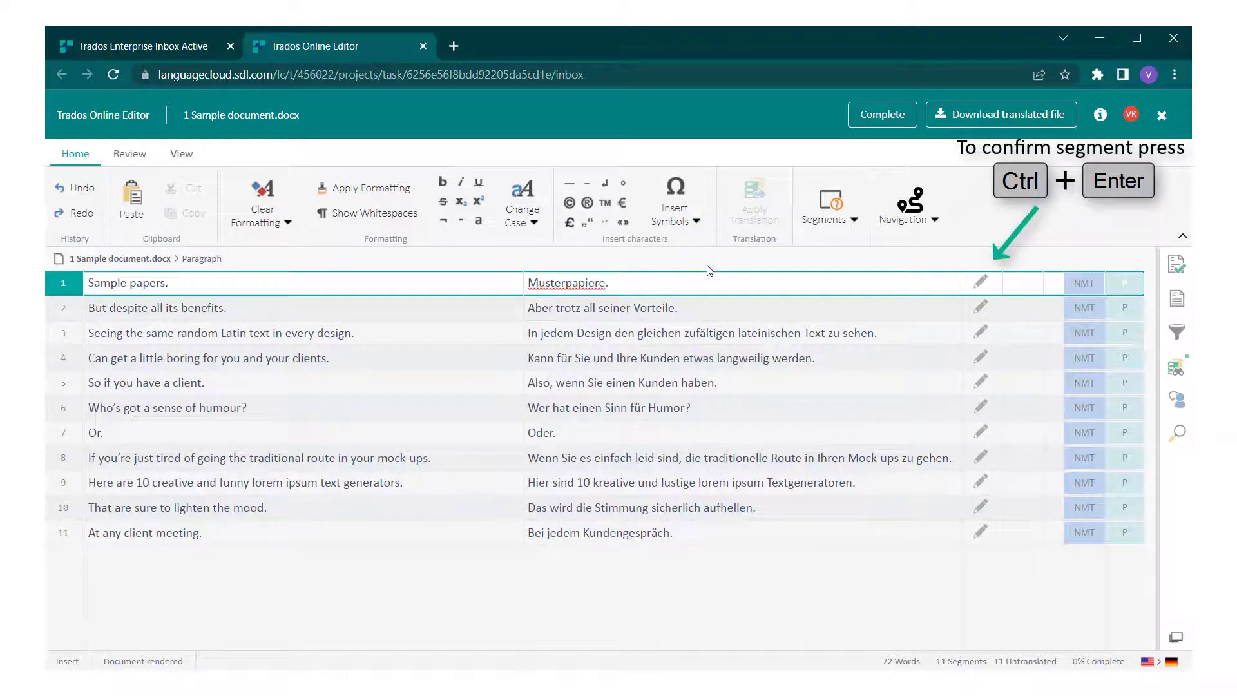
# - Confirm segment 1's translation and glance at the translation memory and machine translation lookups
pyautogui.hotkey('ctrl', 'Return')
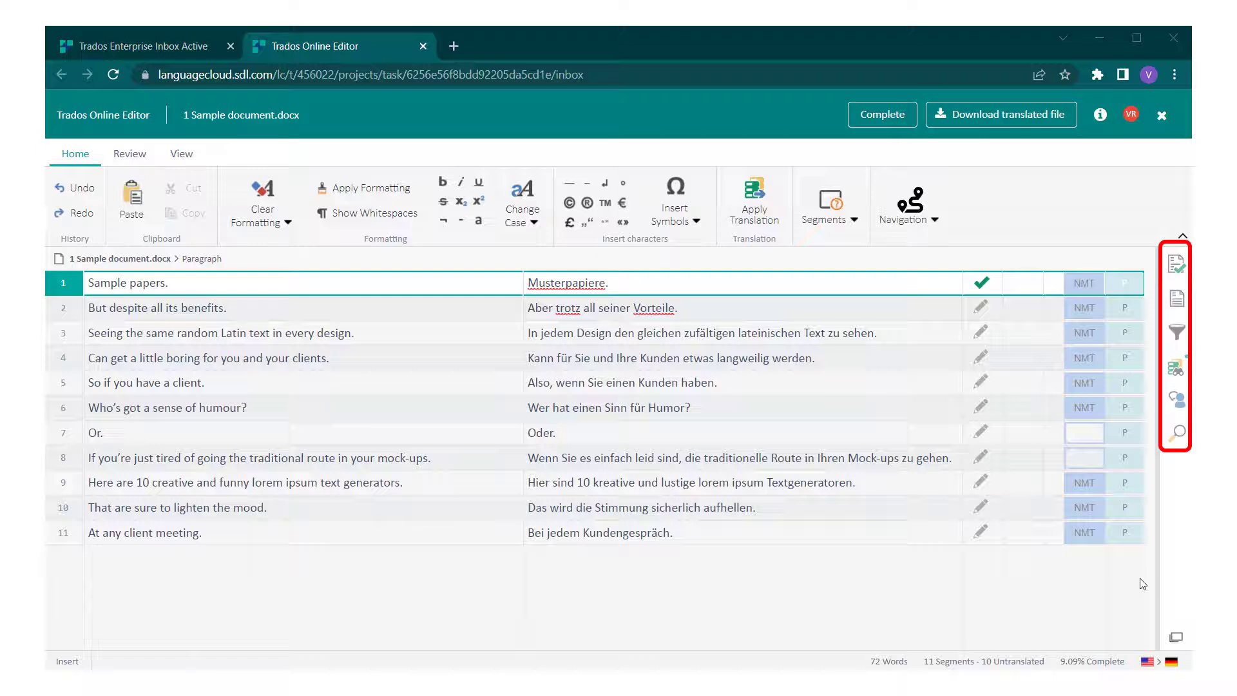
pyautogui.click(1175, 368)
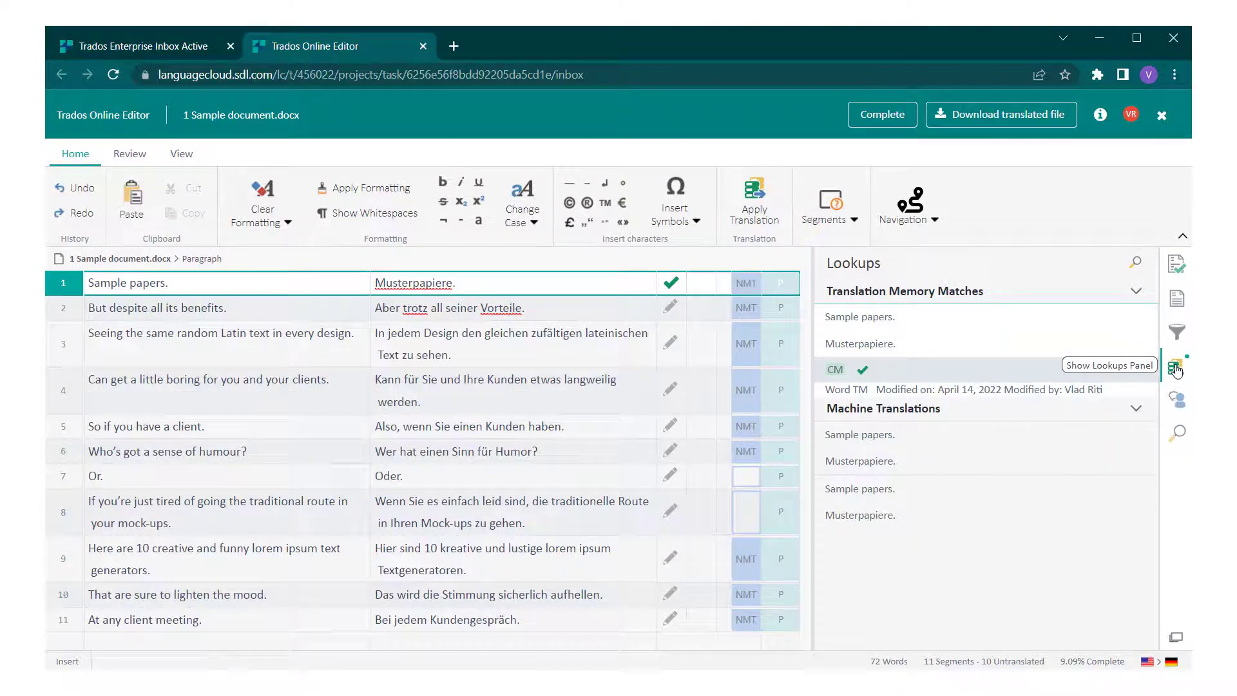
pyautogui.click(1175, 368)
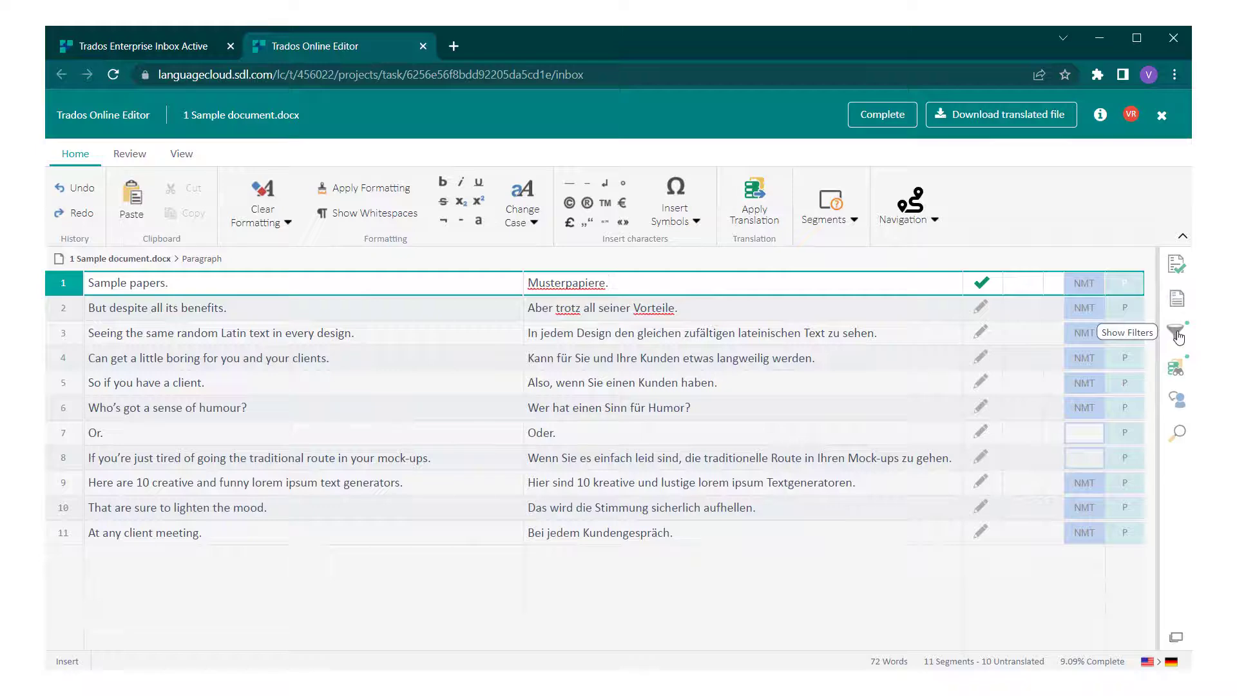
# - Filter the segments to show only those with Translated status
pyautogui.click(1176, 332)
pyautogui.click(964, 408)
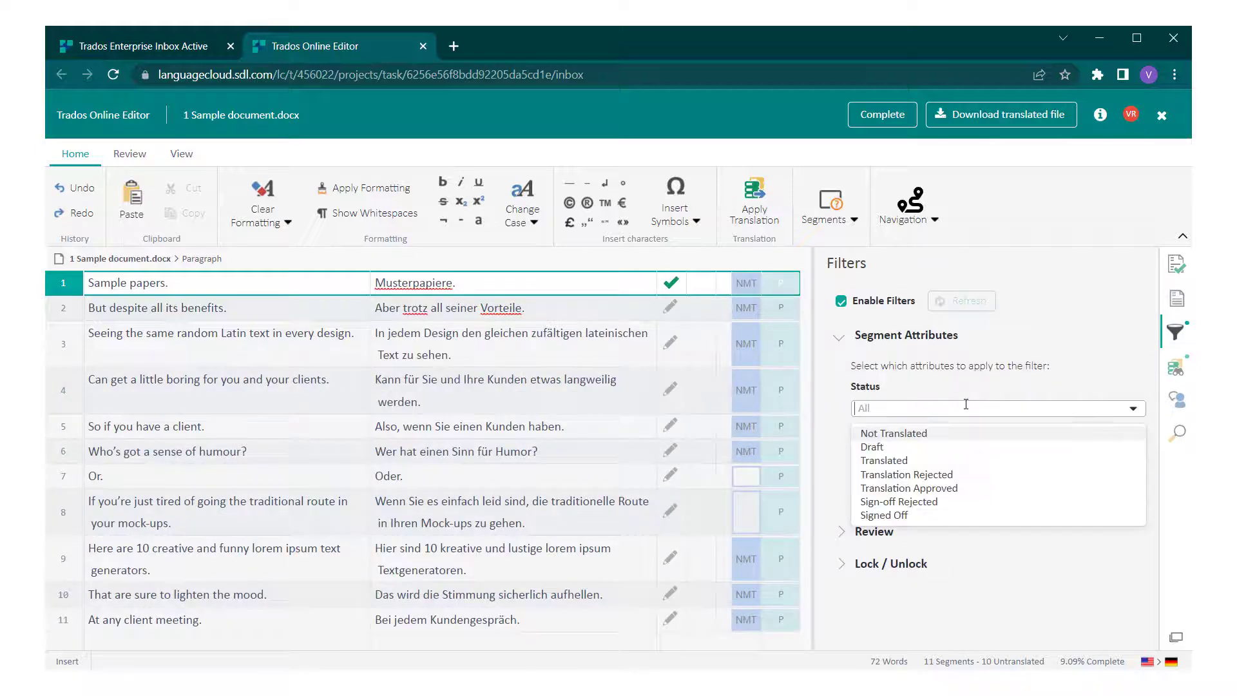
pyautogui.click(940, 461)
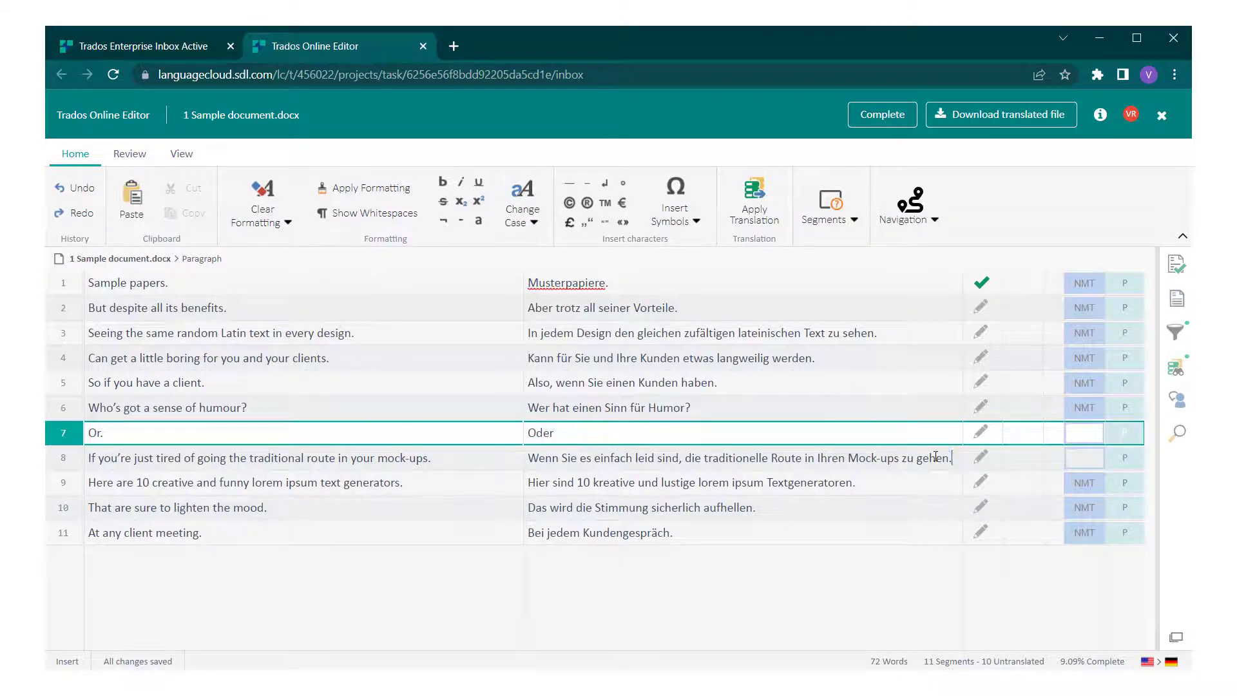
# - Delete segment 8's German translation, verify the document, and review the Verification and Revisions panels
pyautogui.moveTo(935, 456); pyautogui.dragTo(528, 457)
pyautogui.press('Delete')
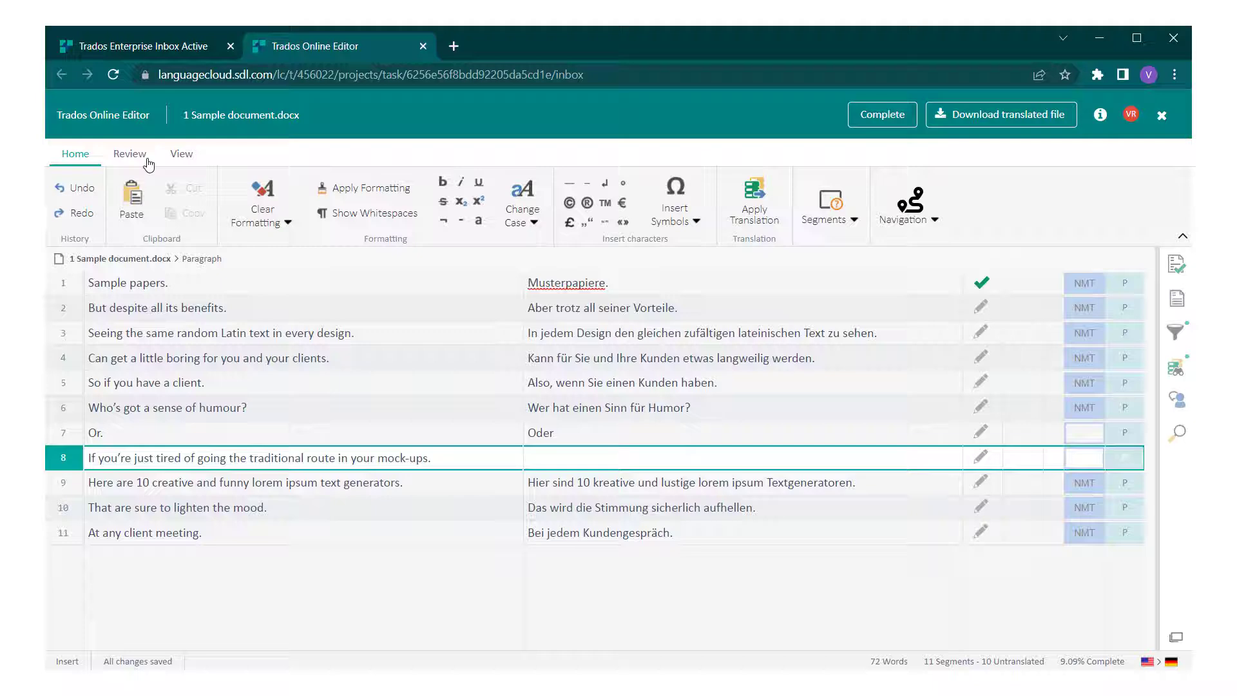
pyautogui.click(147, 162)
pyautogui.click(435, 192)
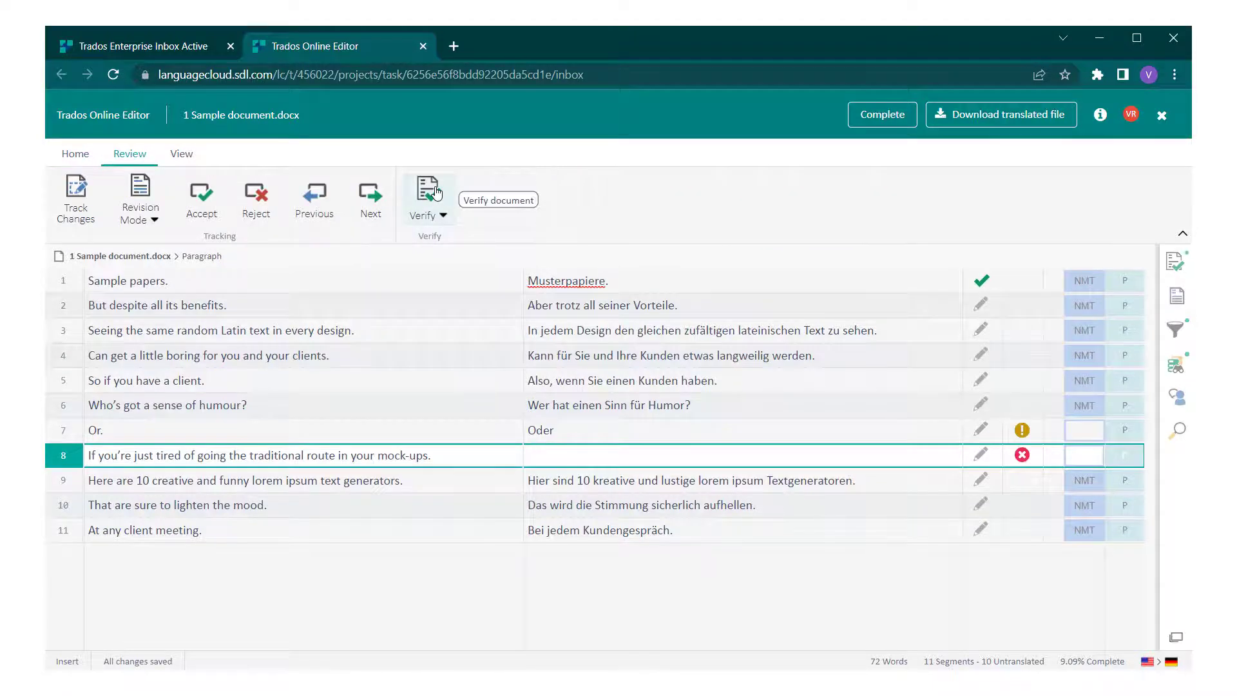
pyautogui.click(1175, 264)
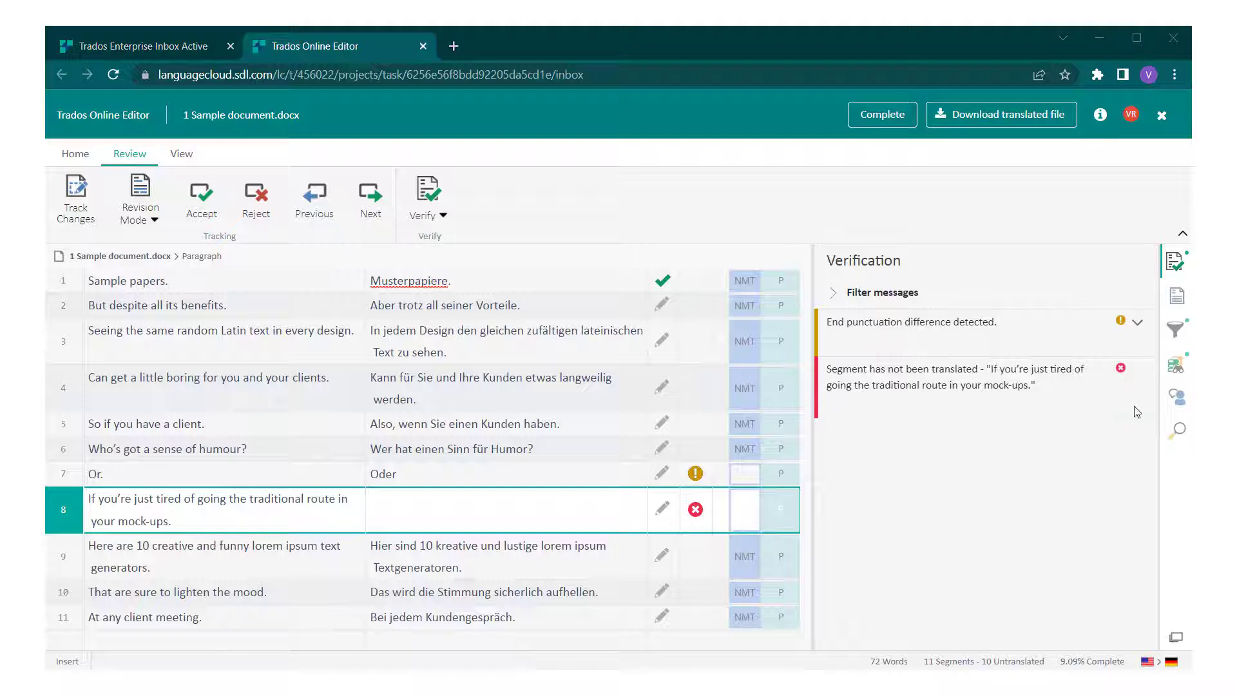
pyautogui.click(1170, 299)
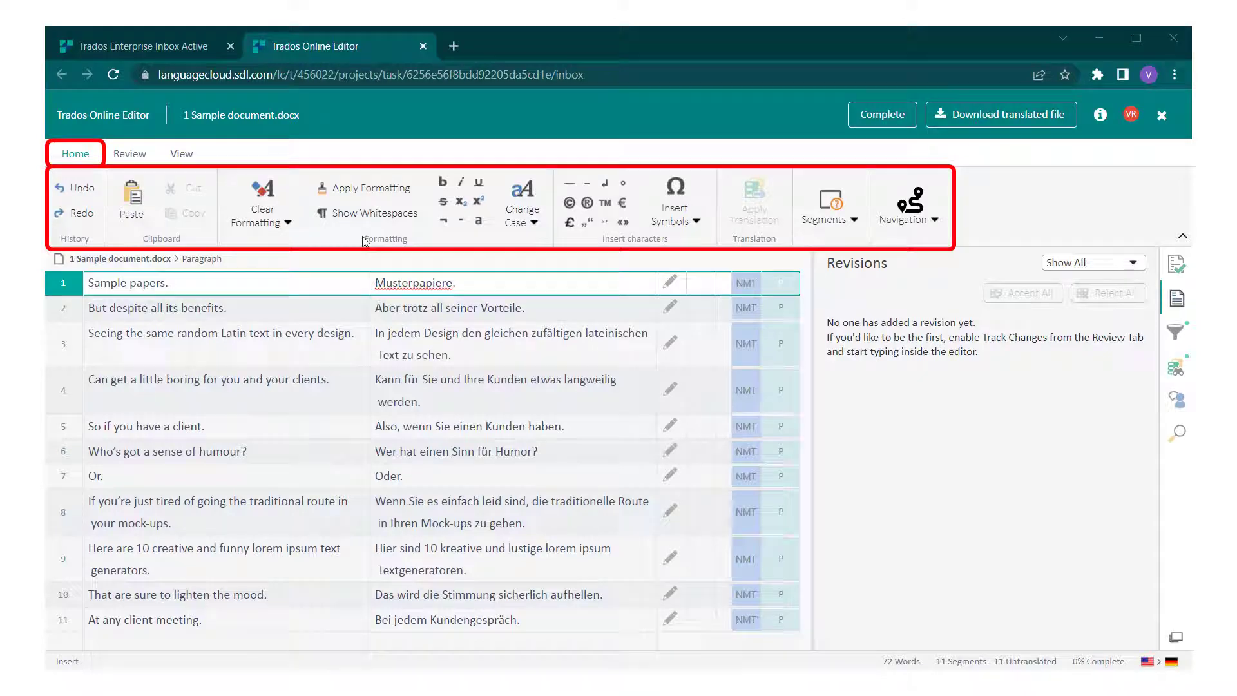
# - Browse the Confirm, Clear Target and Status options under Home > Segments, then close the revisions panel
pyautogui.click(830, 205)
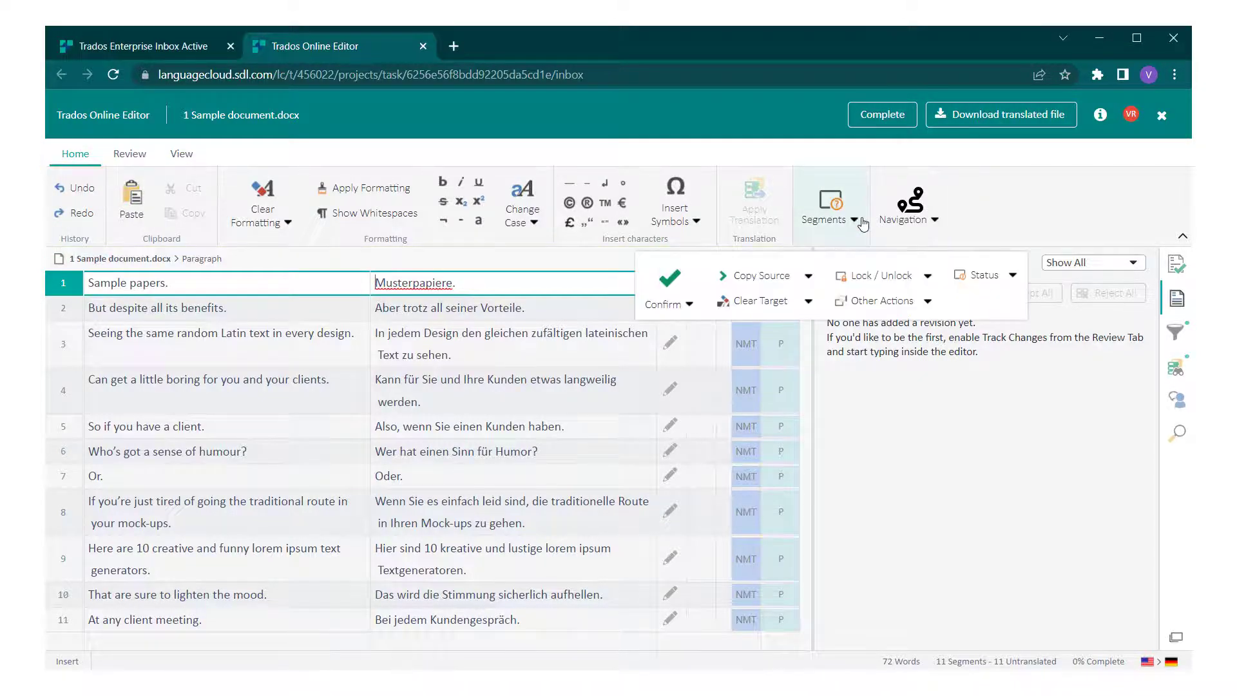
pyautogui.click(689, 306)
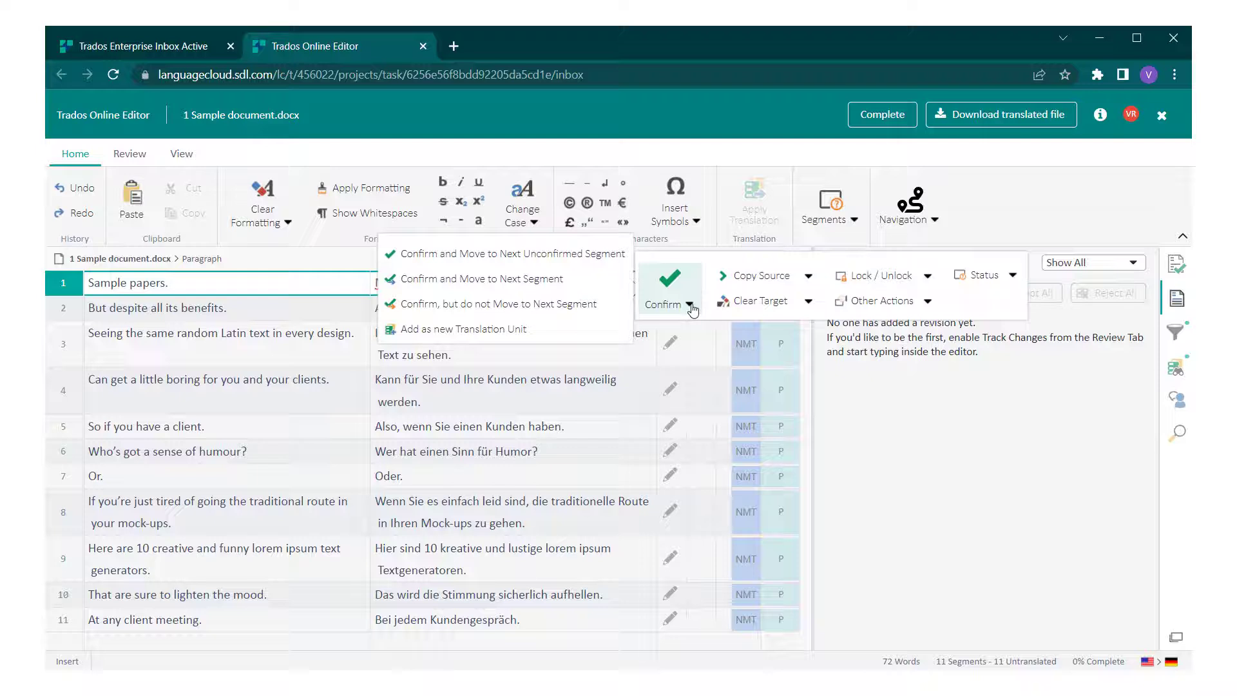
pyautogui.click(690, 305)
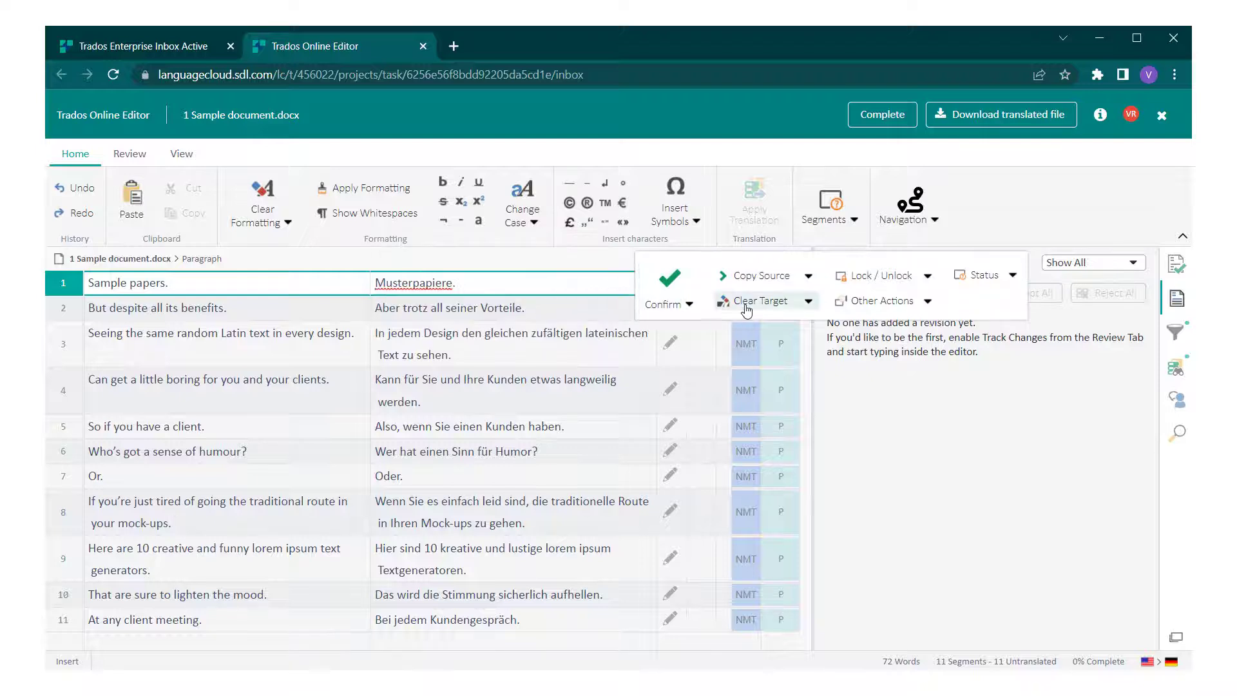
pyautogui.click(808, 303)
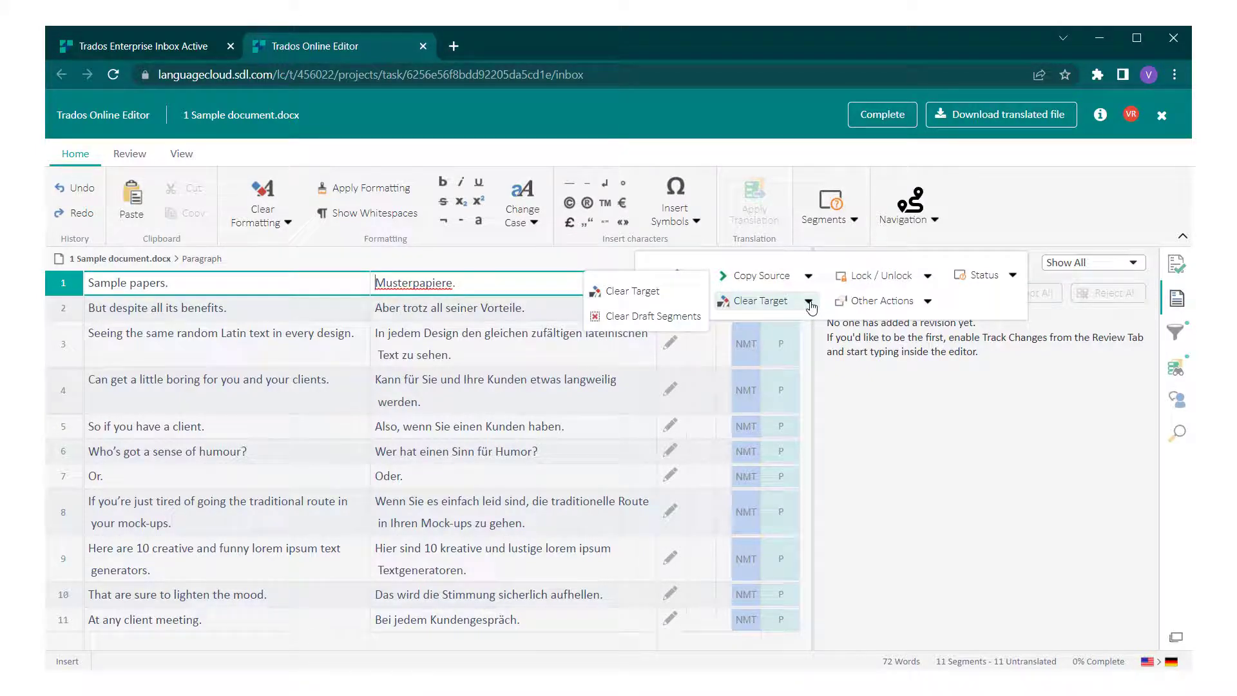
pyautogui.click(1013, 277)
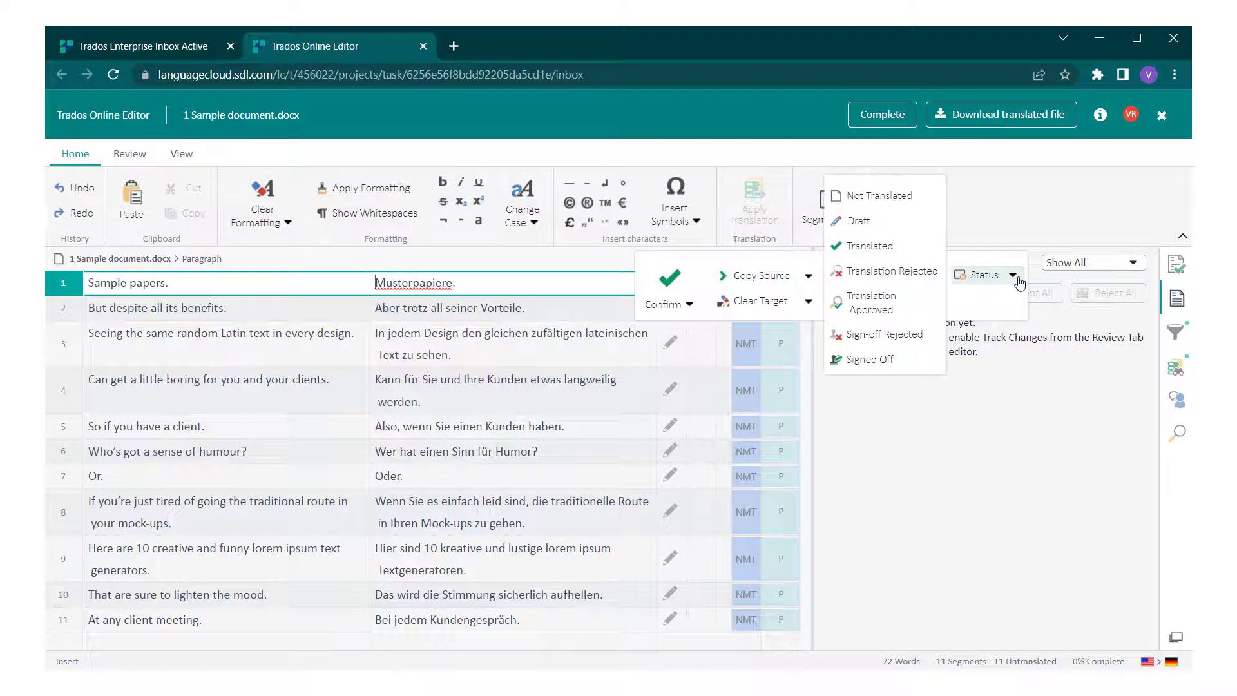
pyautogui.click(1016, 278)
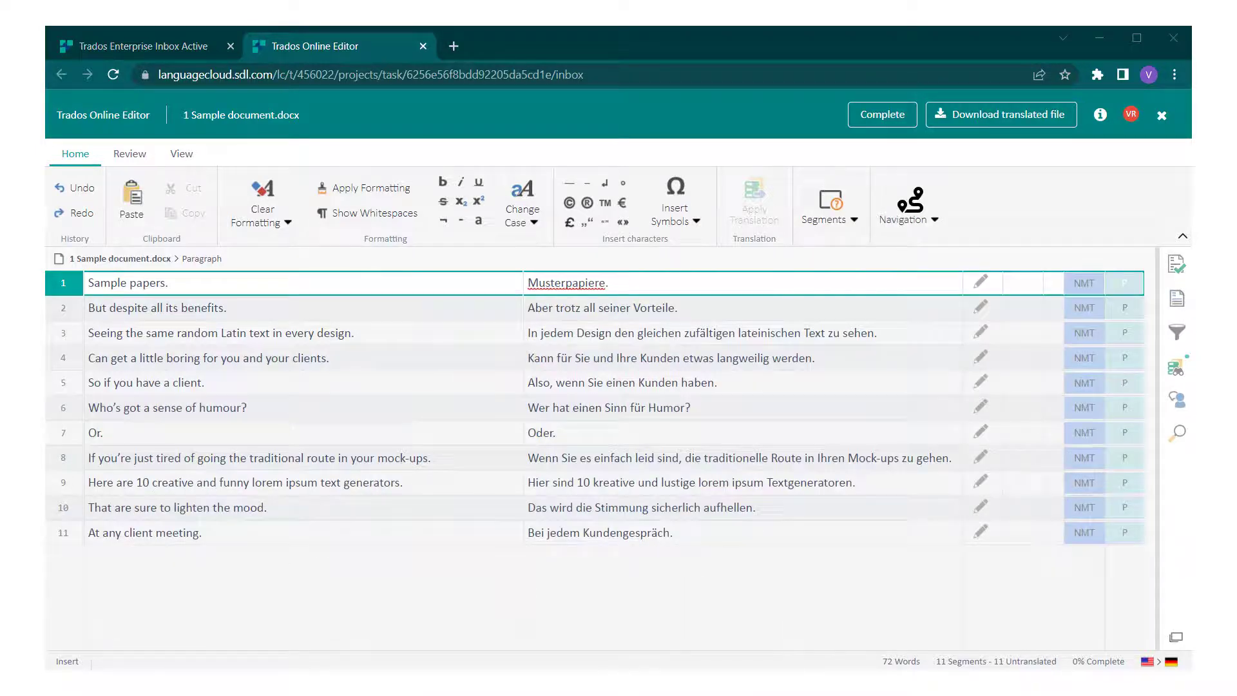
pyautogui.click(127, 155)
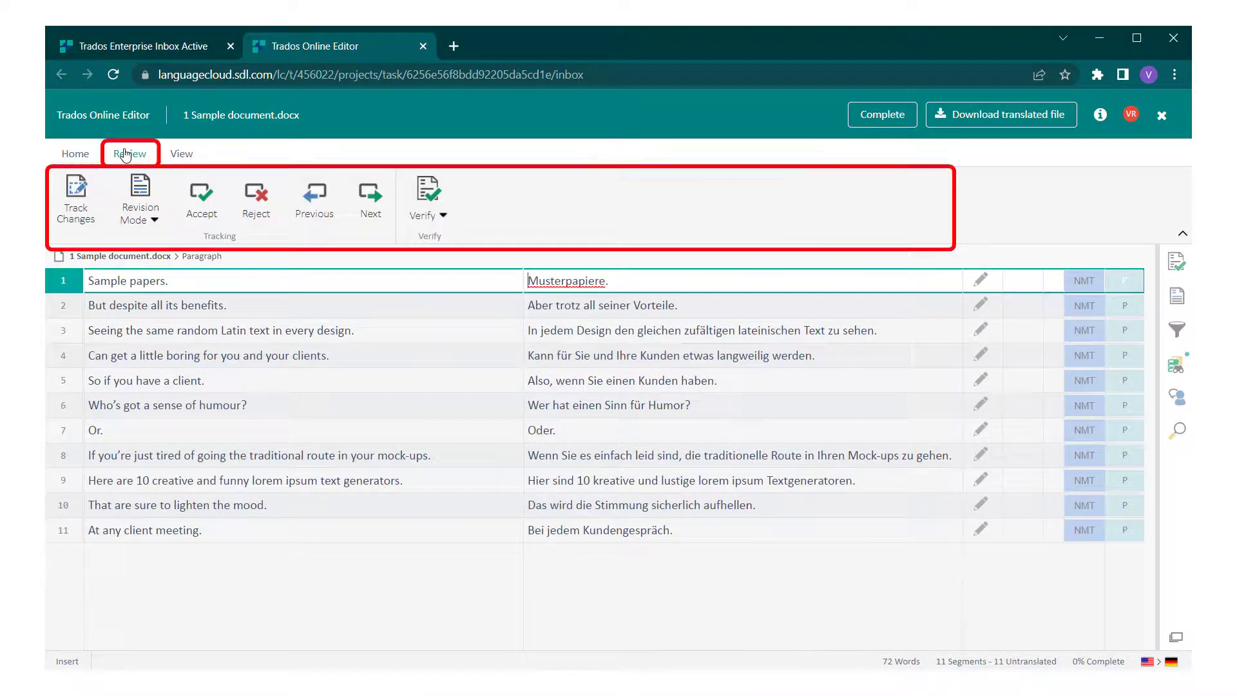
# - Check the Verify dropdown's whole-document and single-segment choices, then switch to the View settings
pyautogui.click(444, 218)
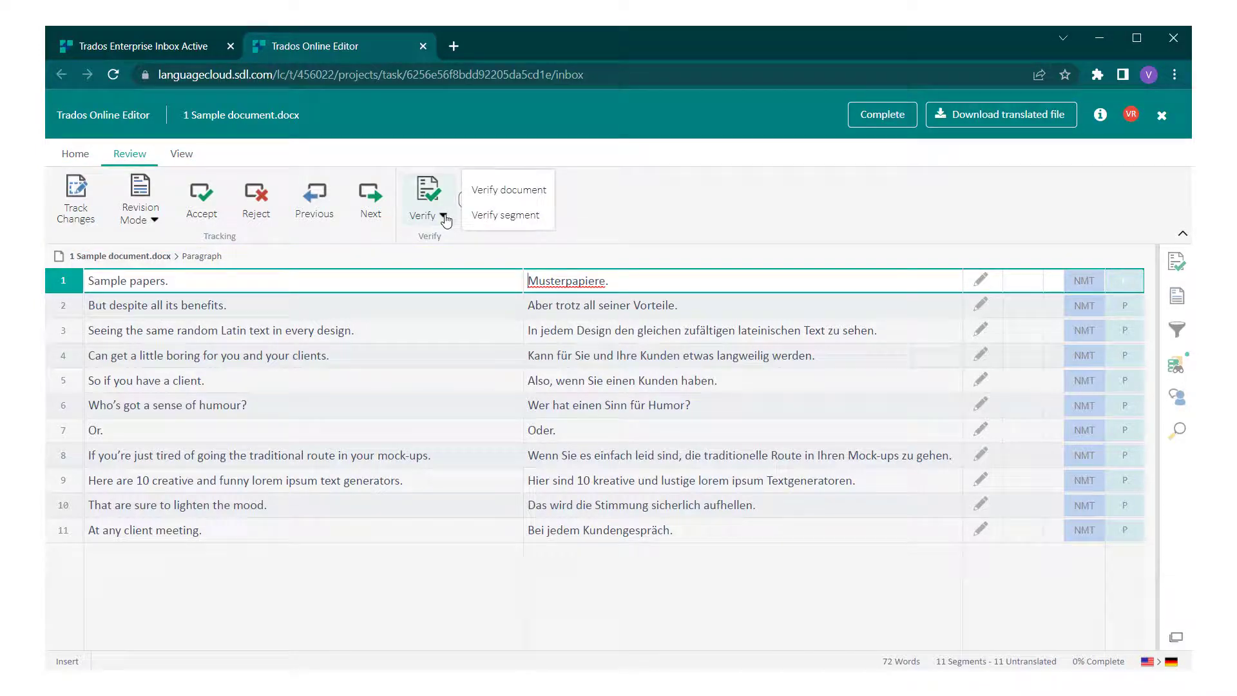
pyautogui.click(182, 155)
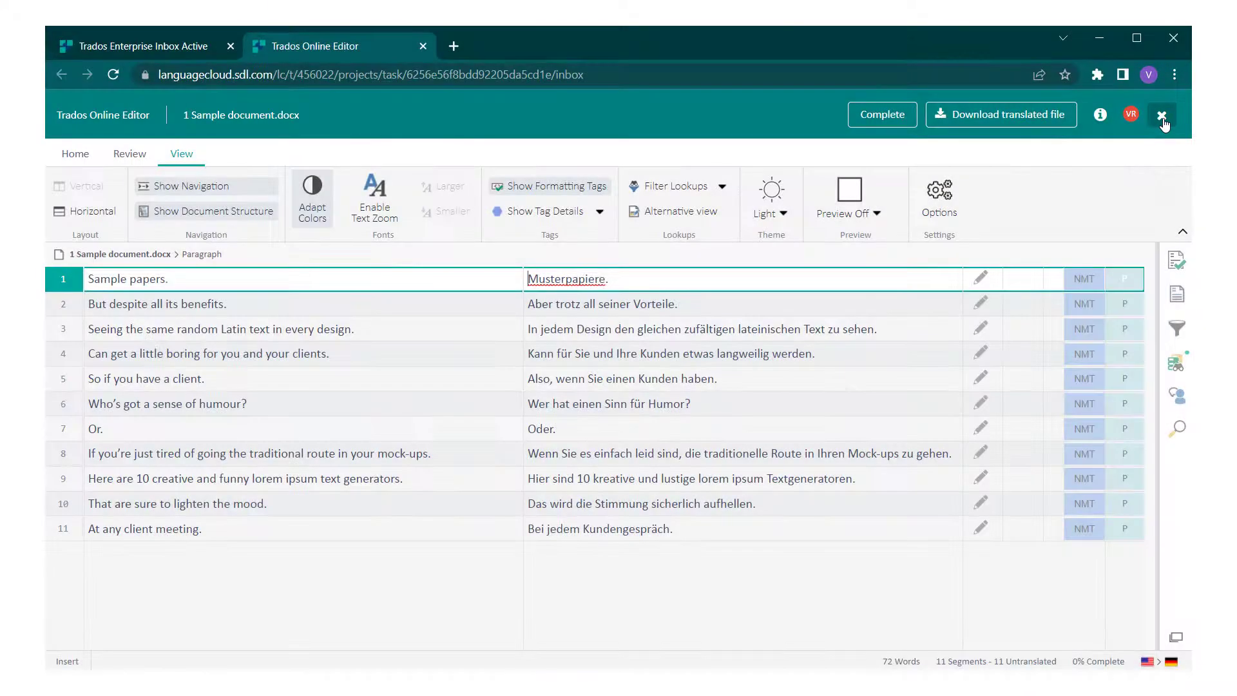
# - Close the Online Editor to return to the Active inbox showing the 1 Sample document.docx task details
pyautogui.click(1162, 116)
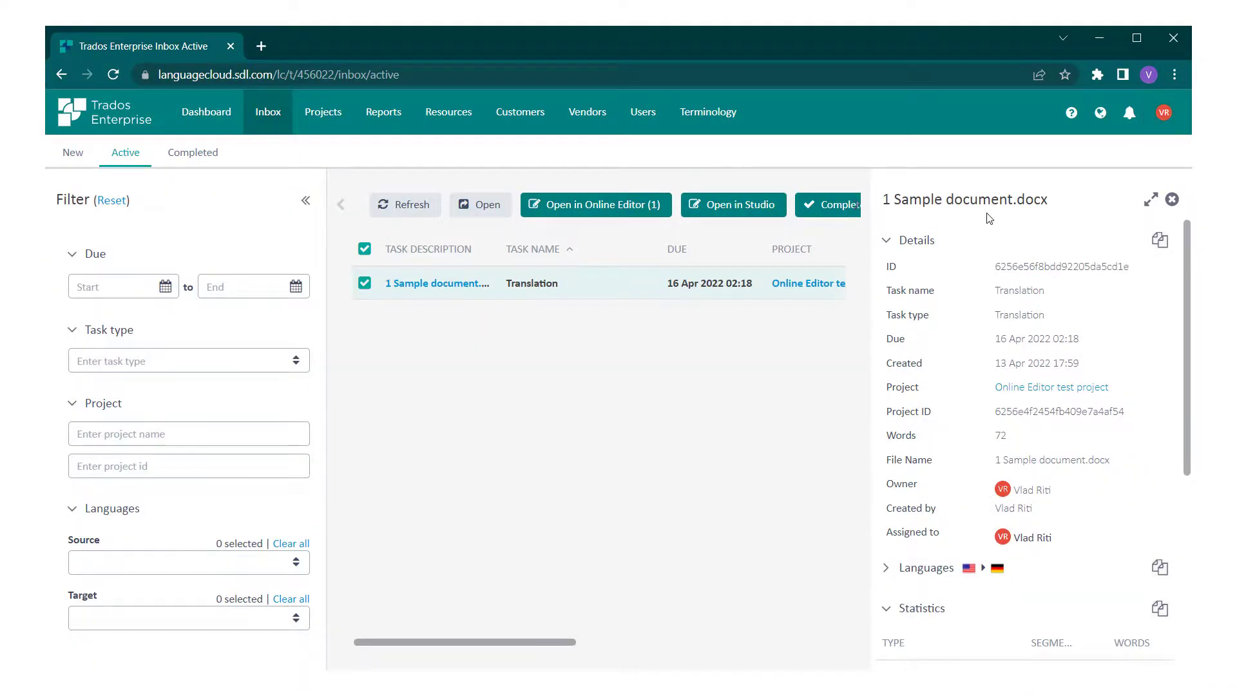